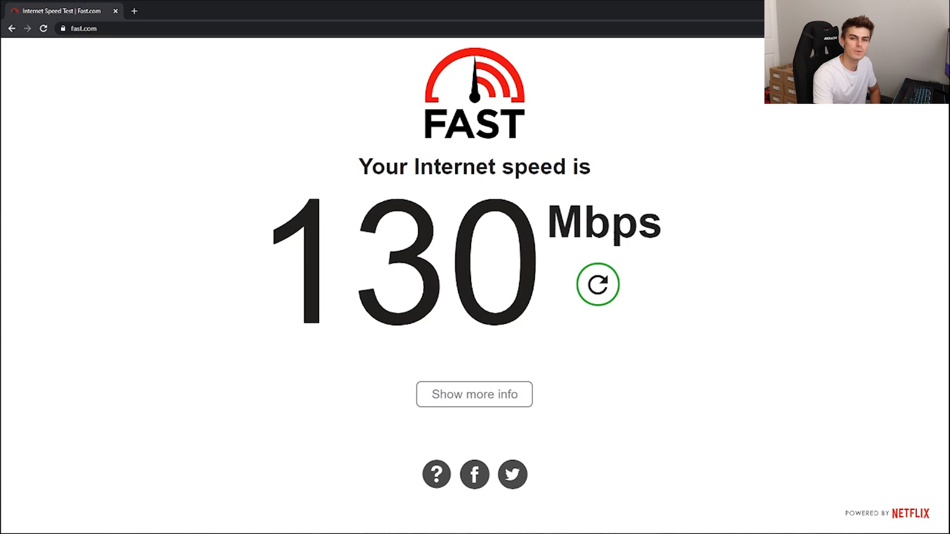
Step: Return to the AWS site, open its sign-in page and start creating a new AWS account
key(alt+Left)
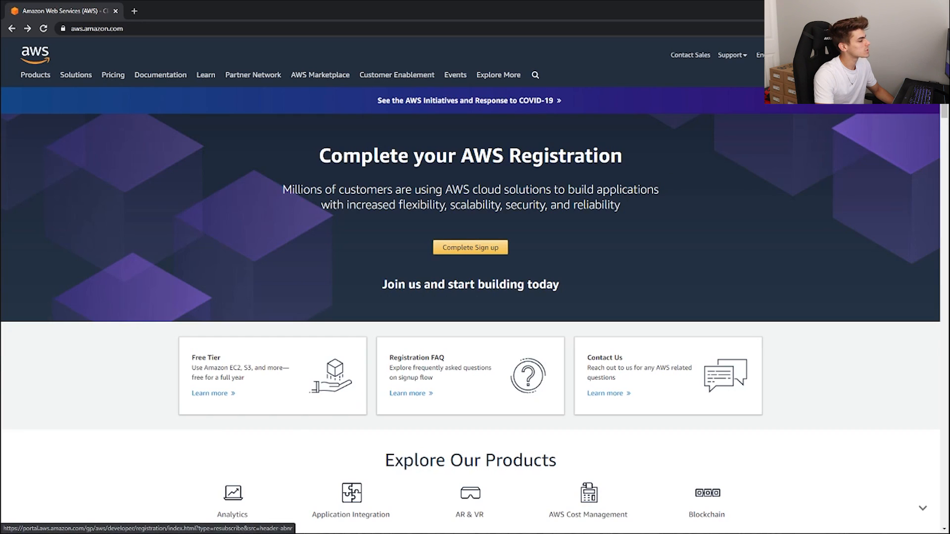
click(880, 55)
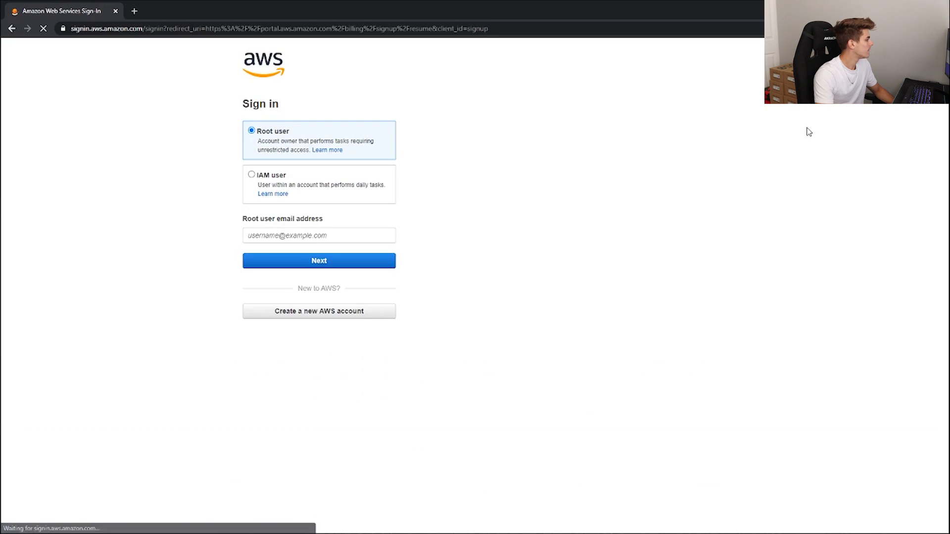
click(319, 311)
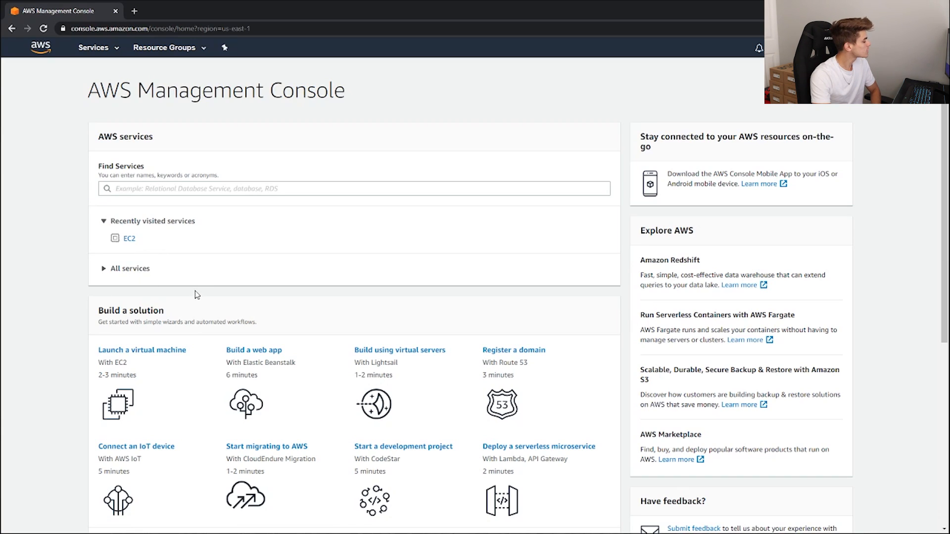
Step: Start launching a virtual machine with EC2 and choose the Microsoft Windows Server 2019 Base machine image
click(138, 351)
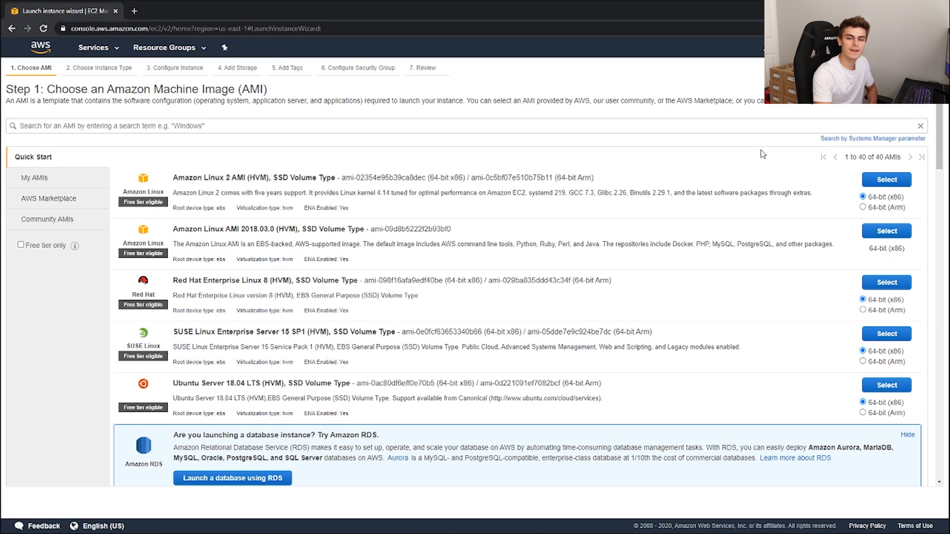
scroll(237, 342, down, 4)
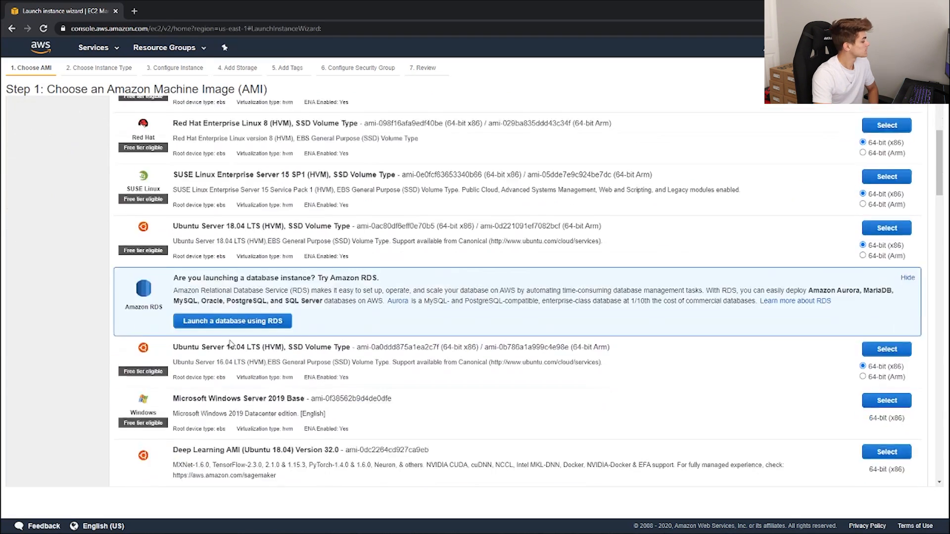
drag(174, 359, 305, 360)
click(305, 360)
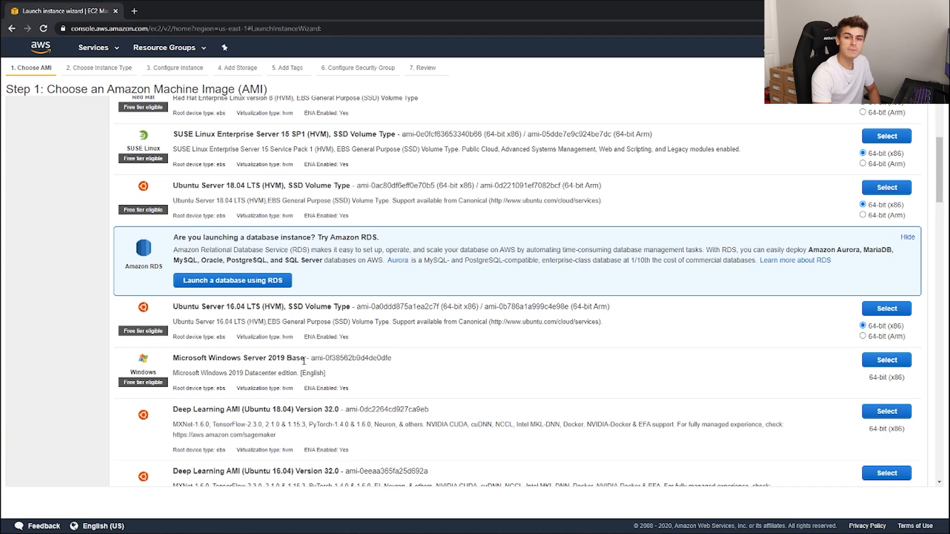
scroll(304, 361, down, 10)
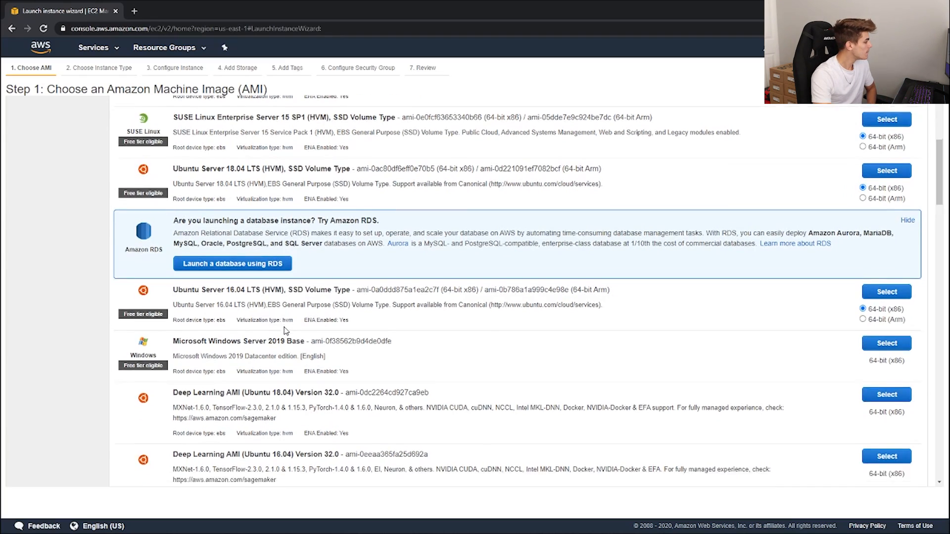
scroll(305, 319, down, 2)
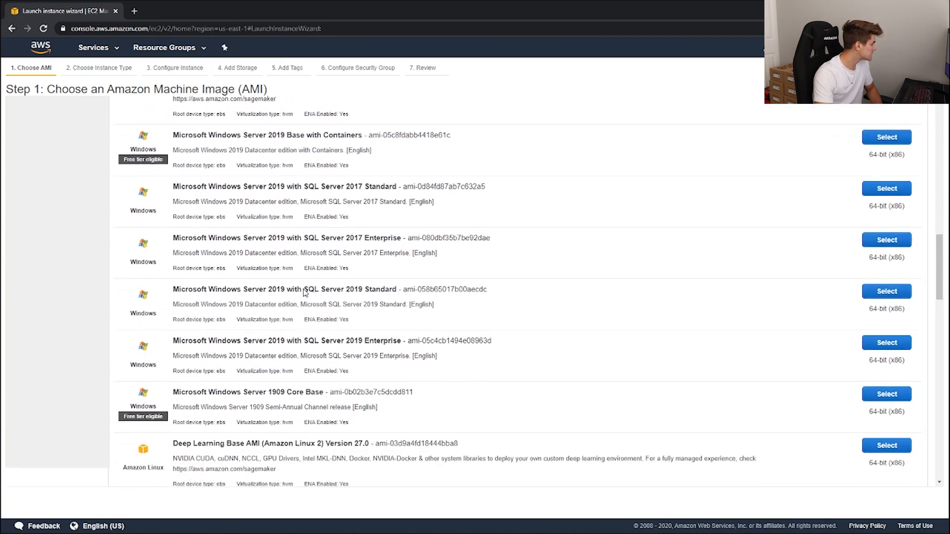
scroll(407, 303, down, 4)
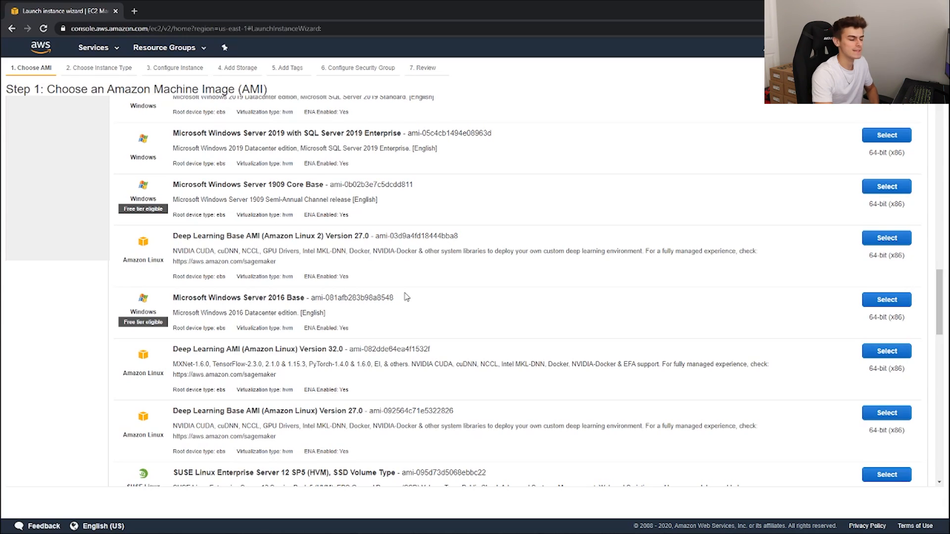
scroll(402, 311, up, 5)
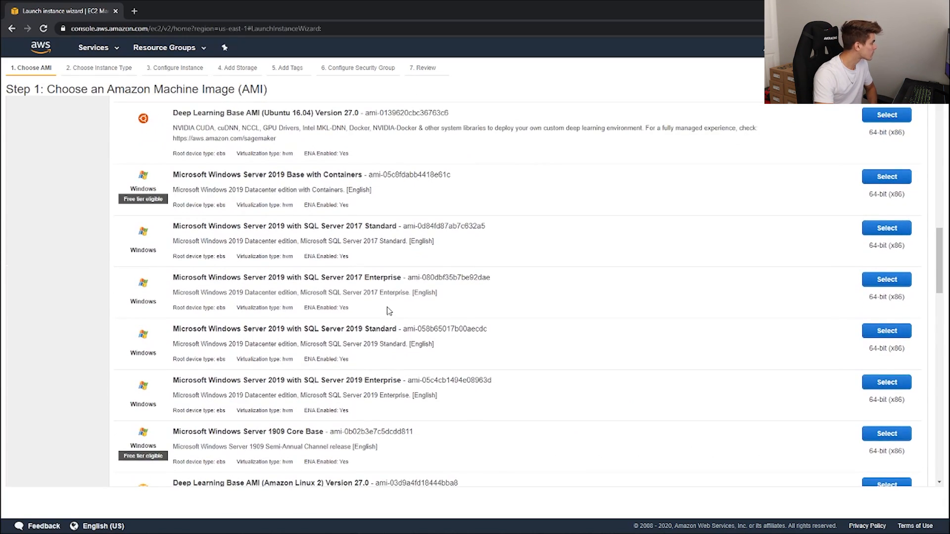
scroll(369, 218, up, 1)
scroll(316, 230, down, 4)
scroll(332, 231, down, 4)
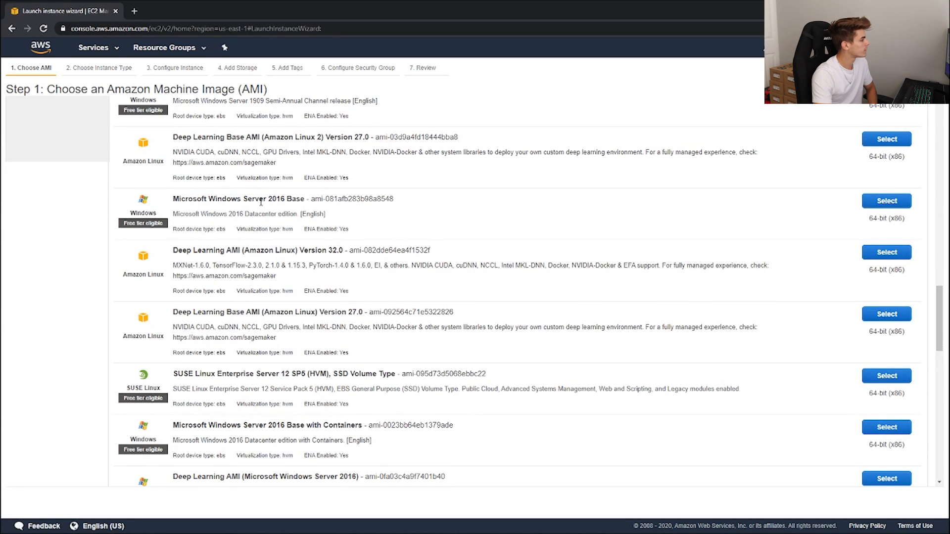
scroll(330, 200, down, 11)
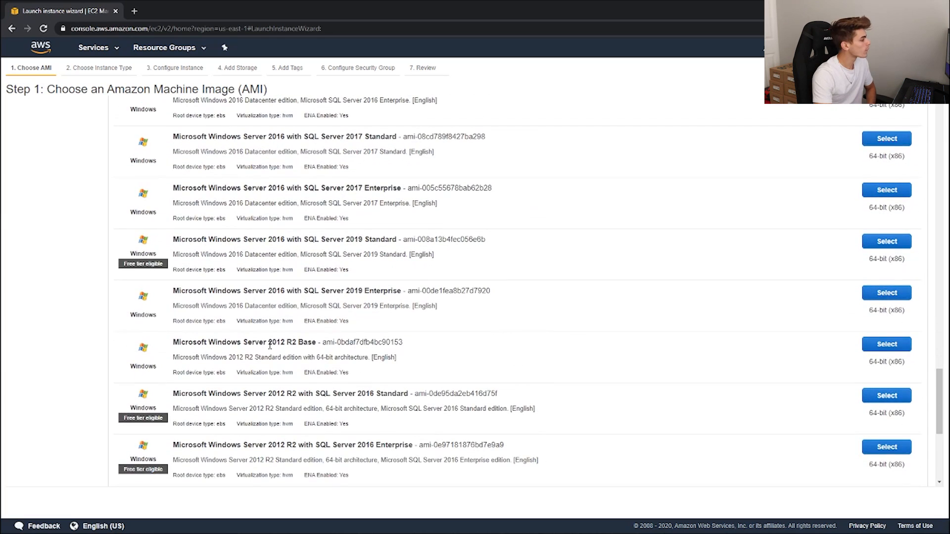
scroll(277, 345, up, 12)
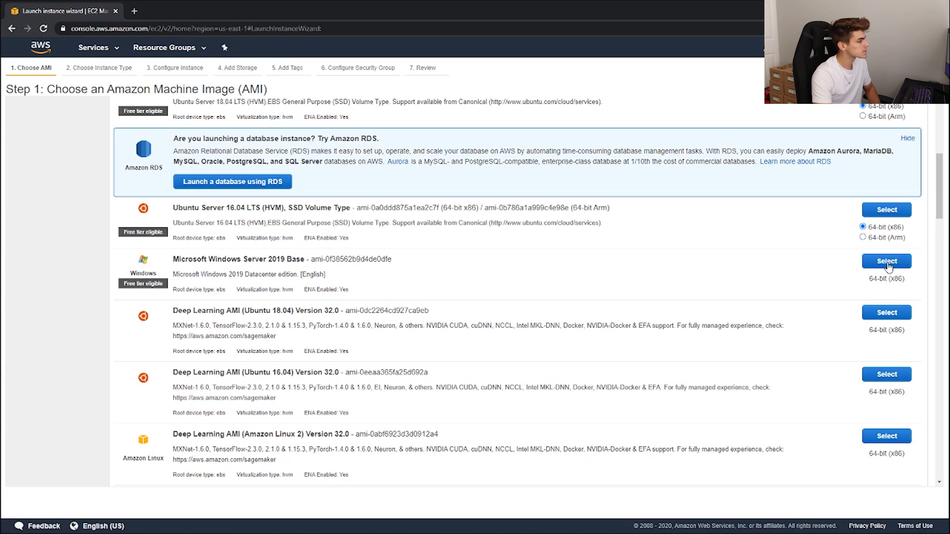
click(887, 262)
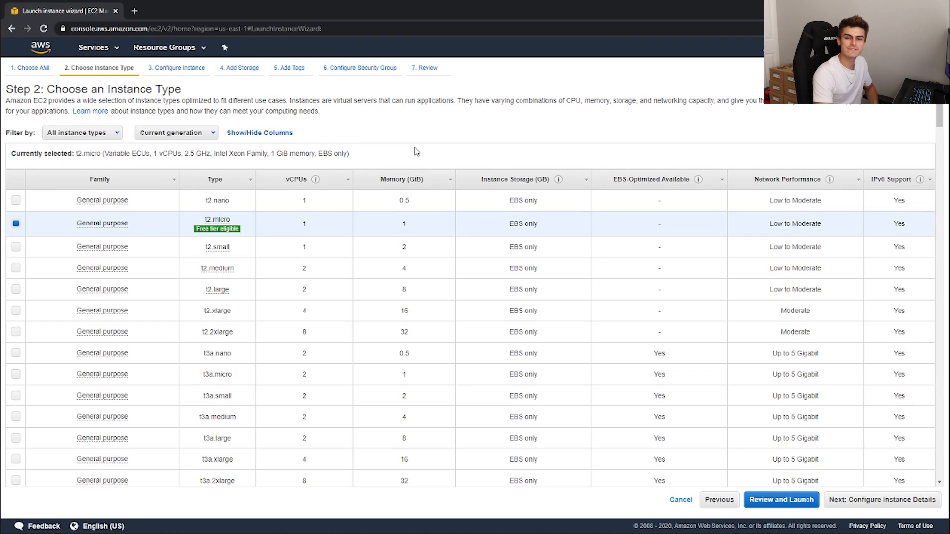
Step: Select the m5ad.4xlarge general purpose instance type
mouse_move(216, 222)
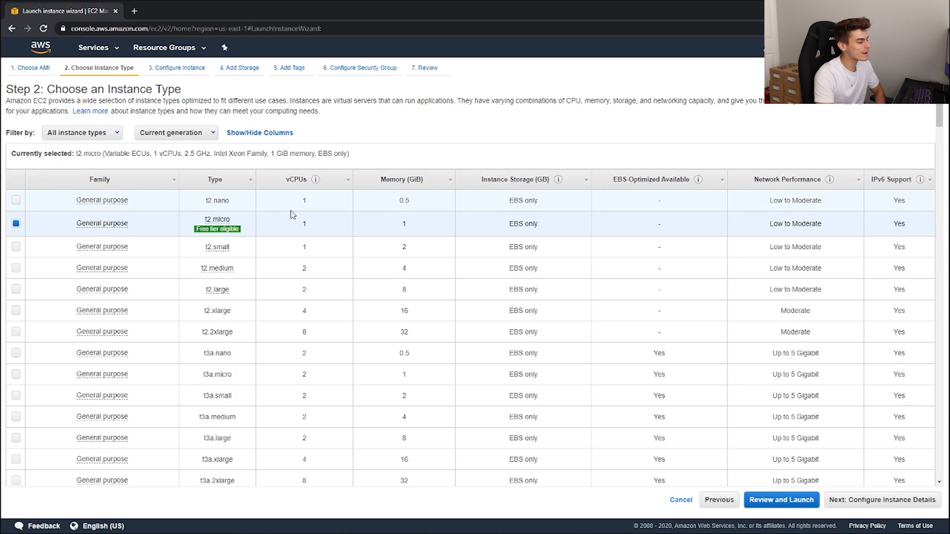
scroll(287, 241, down, 5)
scroll(287, 241, down, 3)
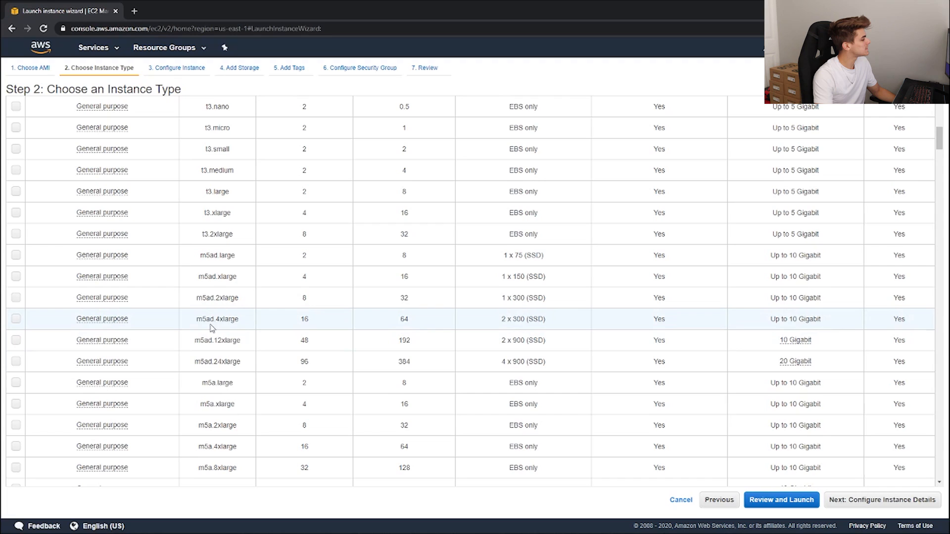
drag(197, 321, 235, 317)
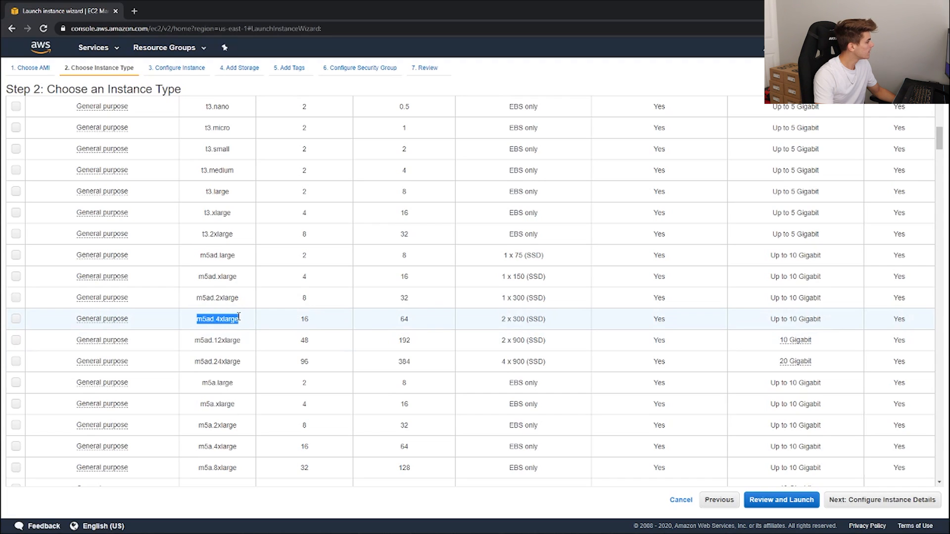
click(235, 319)
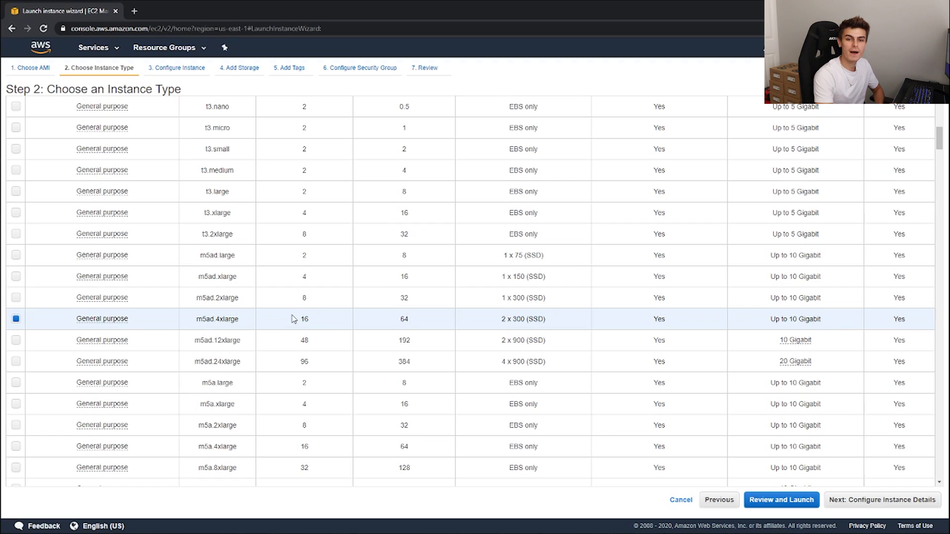
Step: Select the m5ad.2xlarge instance type instead and examine its vCPU and memory figures
drag(197, 297, 240, 305)
click(242, 303)
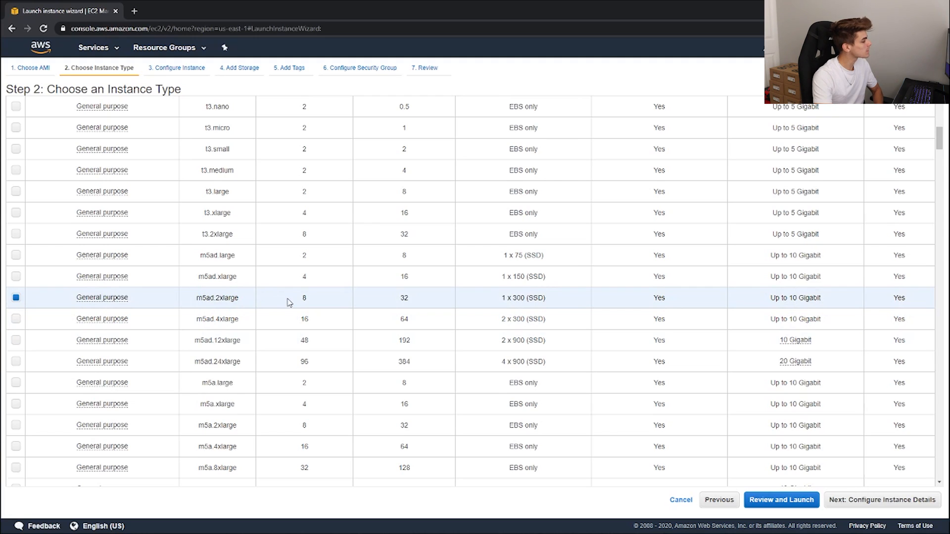
drag(299, 298, 309, 302)
drag(396, 302, 412, 303)
click(413, 304)
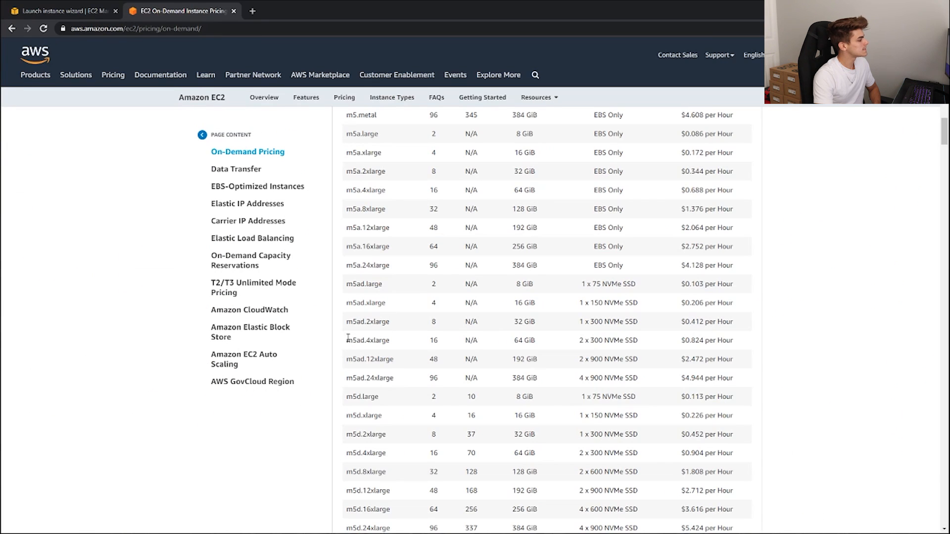
Step: Compare the hourly On-Demand prices of m5ad.4xlarge and m5ad.2xlarge on the EC2 pricing page
drag(346, 340, 394, 340)
click(394, 340)
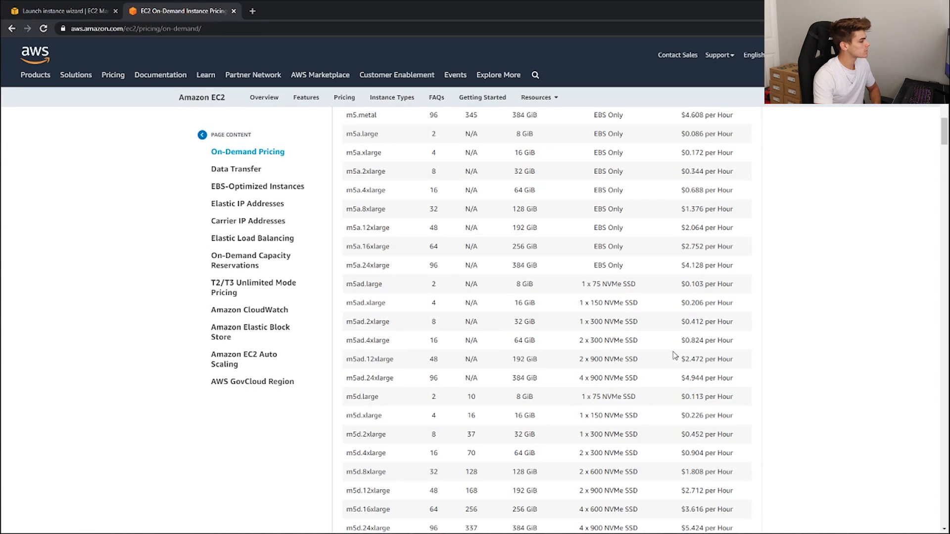
drag(680, 341, 751, 344)
click(751, 344)
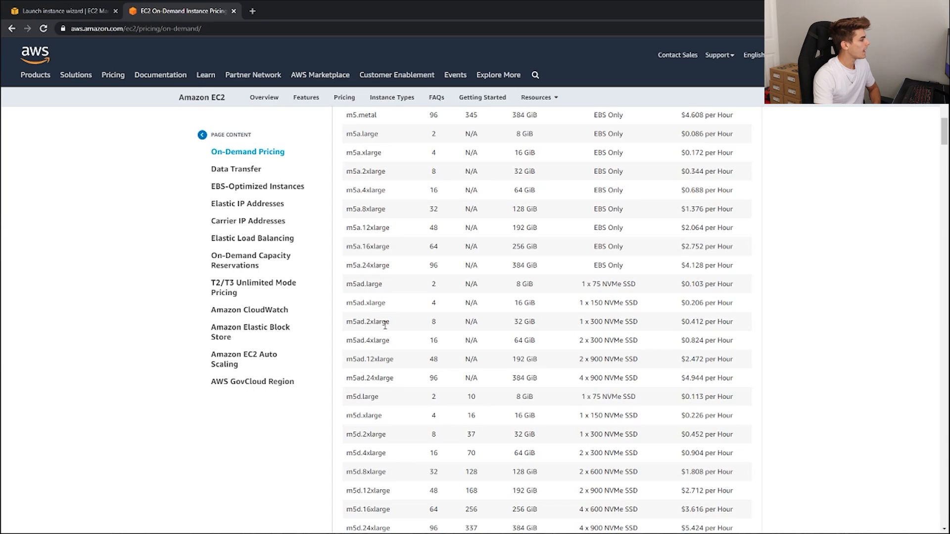
drag(678, 324, 743, 330)
click(743, 330)
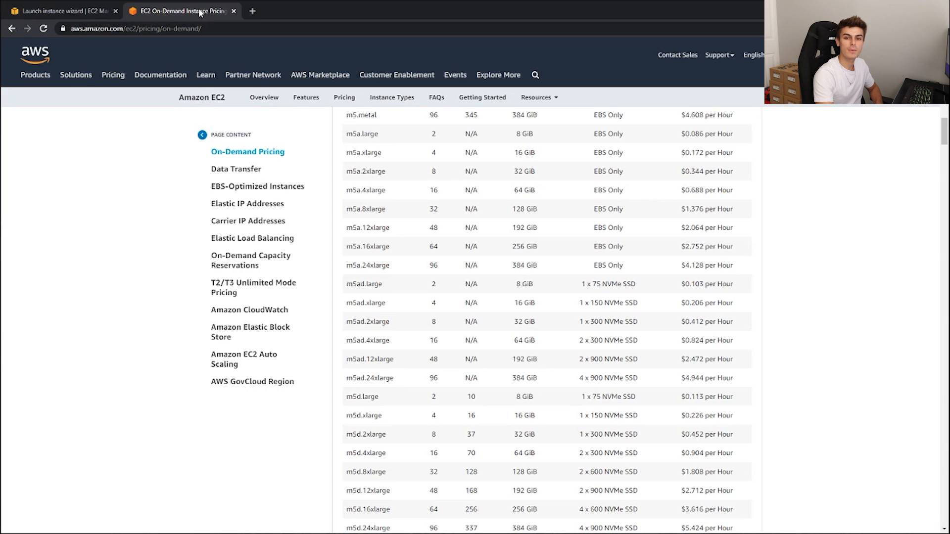
scroll(547, 317, up, 1)
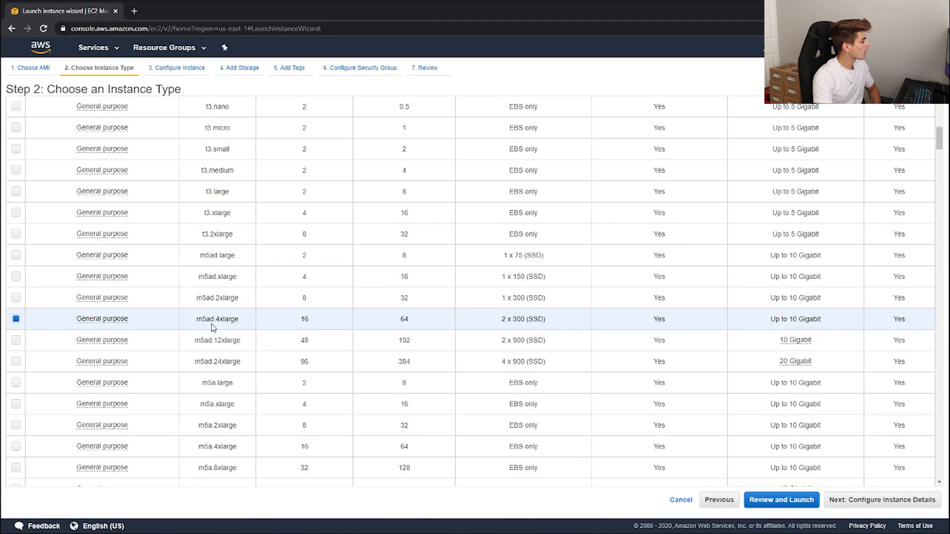
Step: Use m5ad.4xlarge as the instance type and proceed to the launch review
drag(198, 321, 241, 321)
click(242, 321)
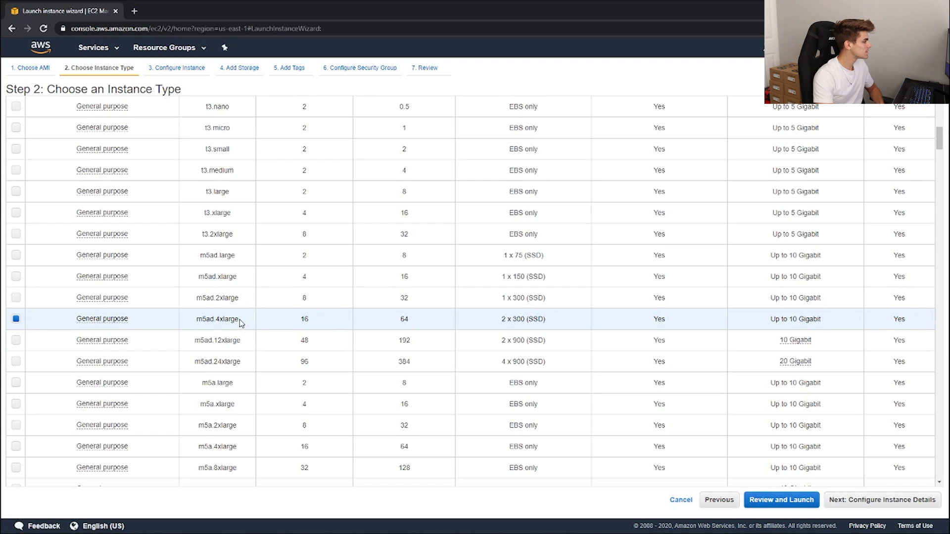
click(783, 501)
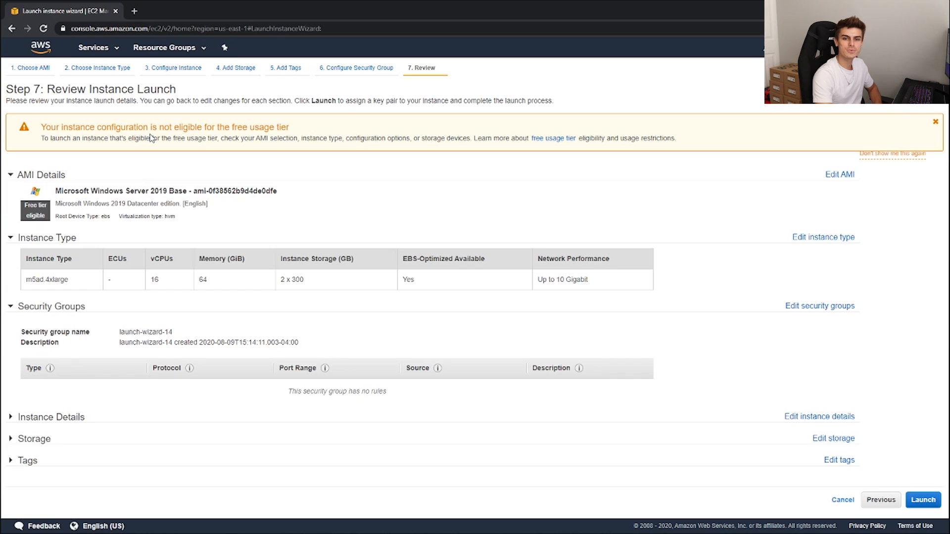
Step: Proceed to launch, create a new key pair named soflosneakers and download its private key file
click(923, 500)
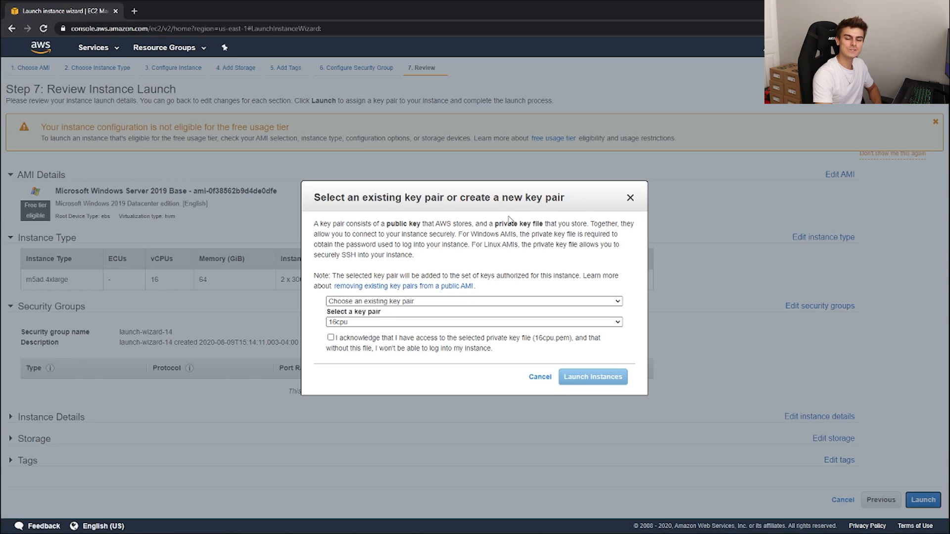
click(476, 301)
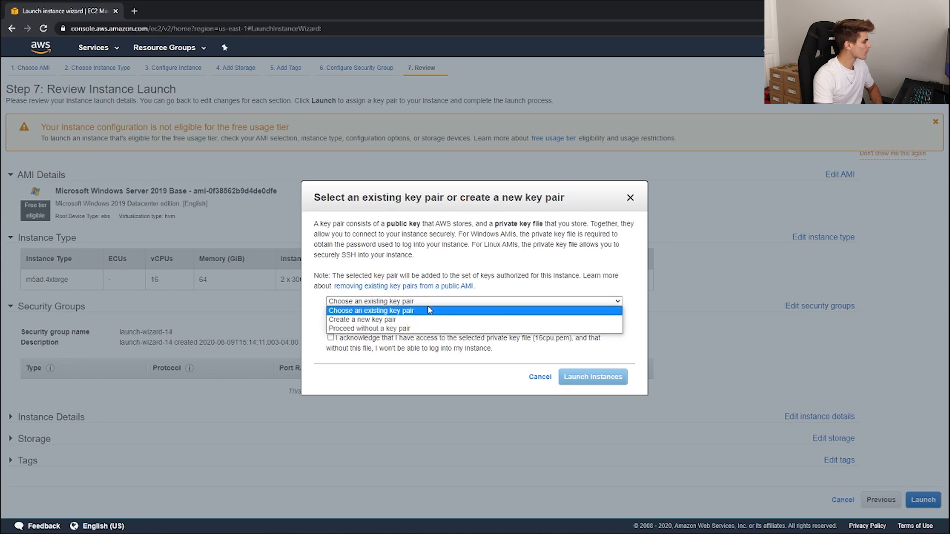
click(396, 320)
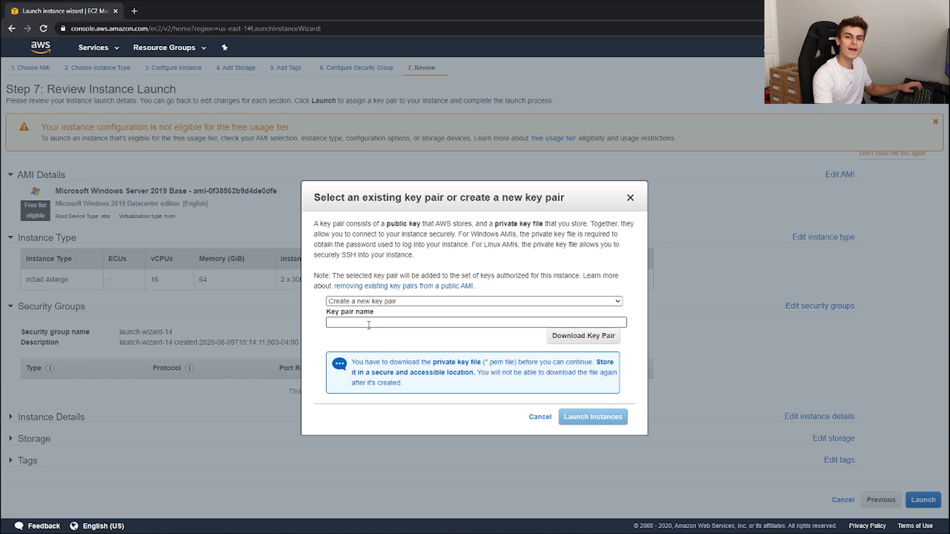
click(369, 325)
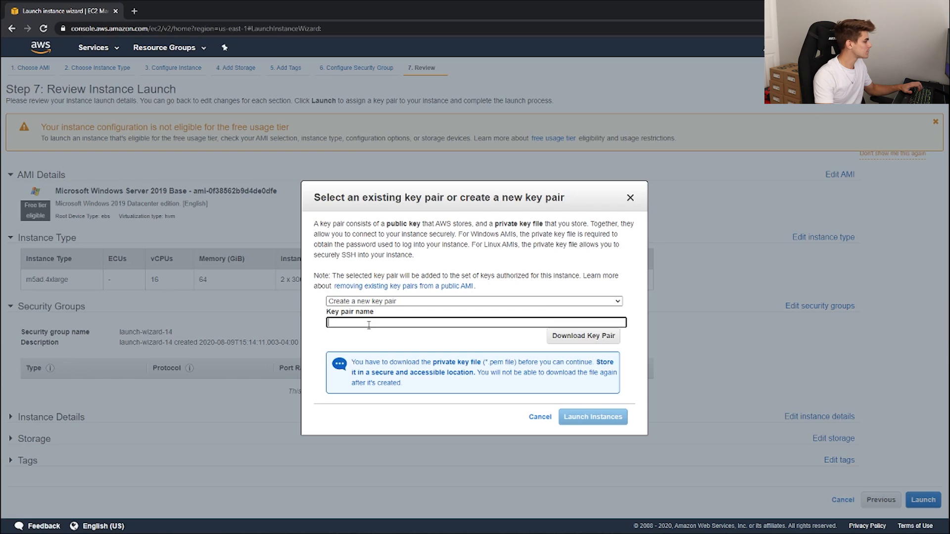
text(soflosneakers)
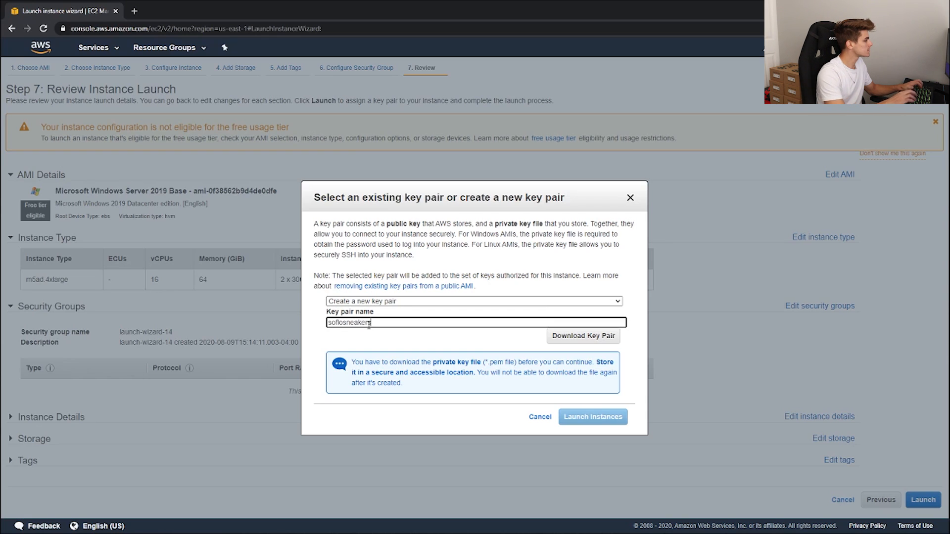
click(583, 338)
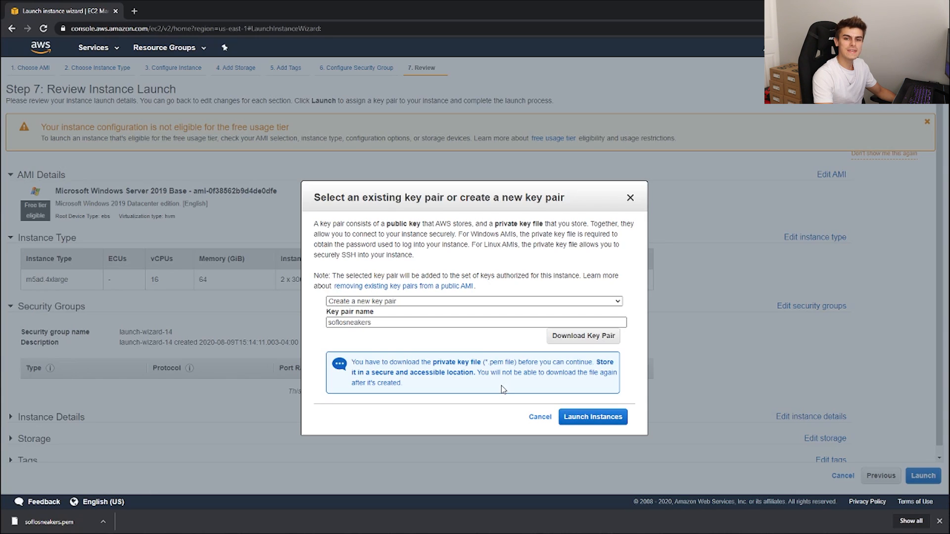
Step: Launch the instance with the new key pair and open the EC2 instances list
click(595, 422)
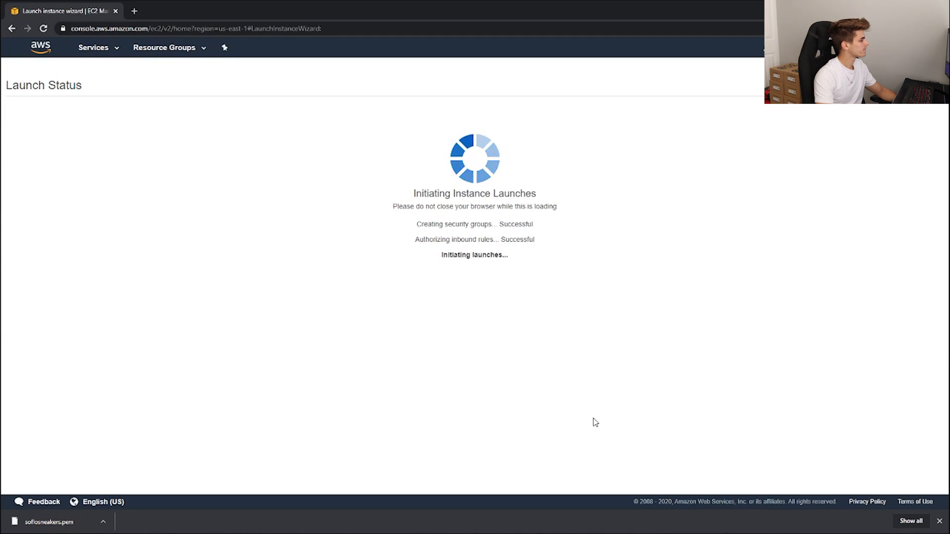
drag(43, 129, 195, 128)
click(196, 127)
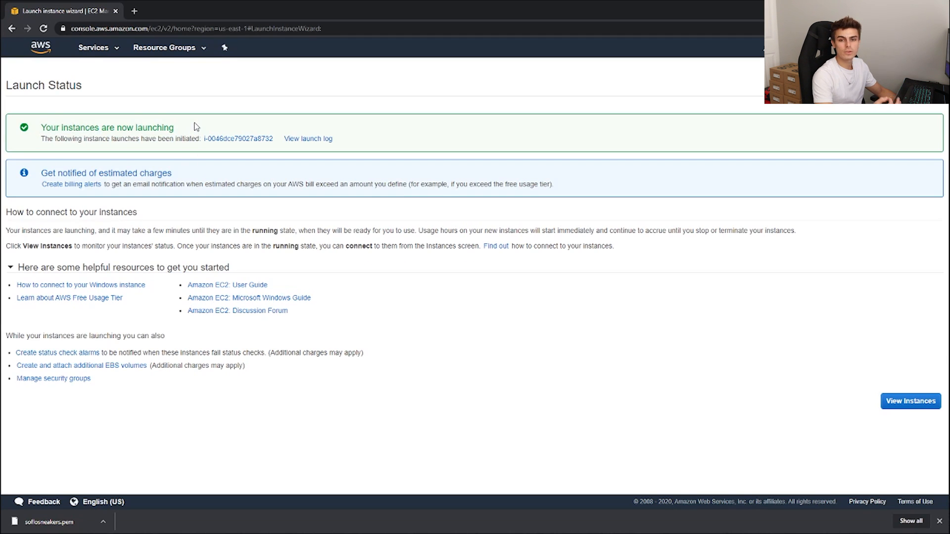
click(910, 402)
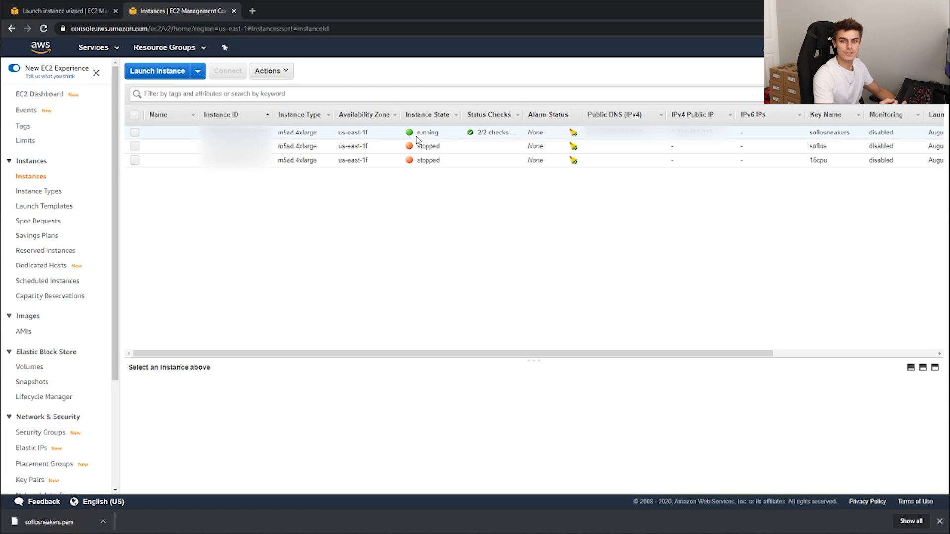
Step: Open the connection details of the running soflosneakers instance and decrypt its Windows password using the soflosneakers.pem key pair file
click(438, 133)
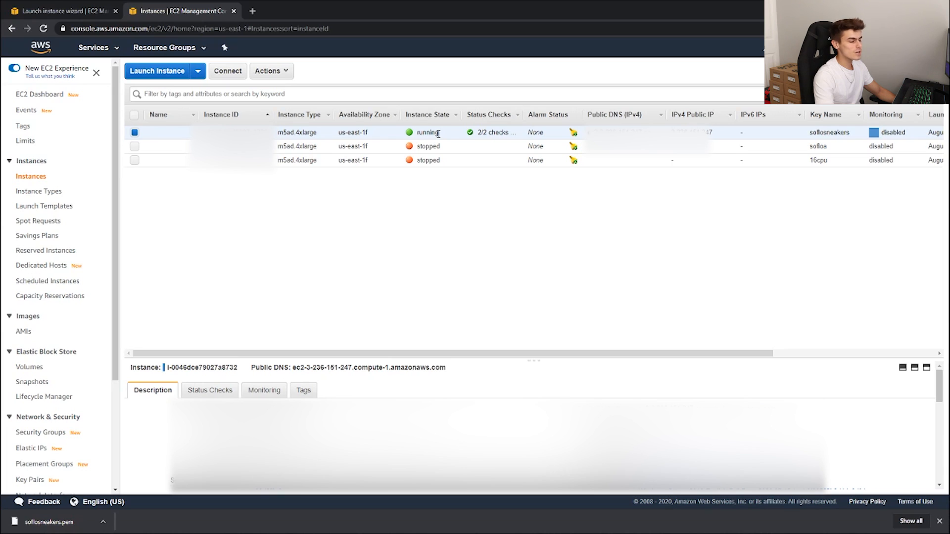
right_click(446, 131)
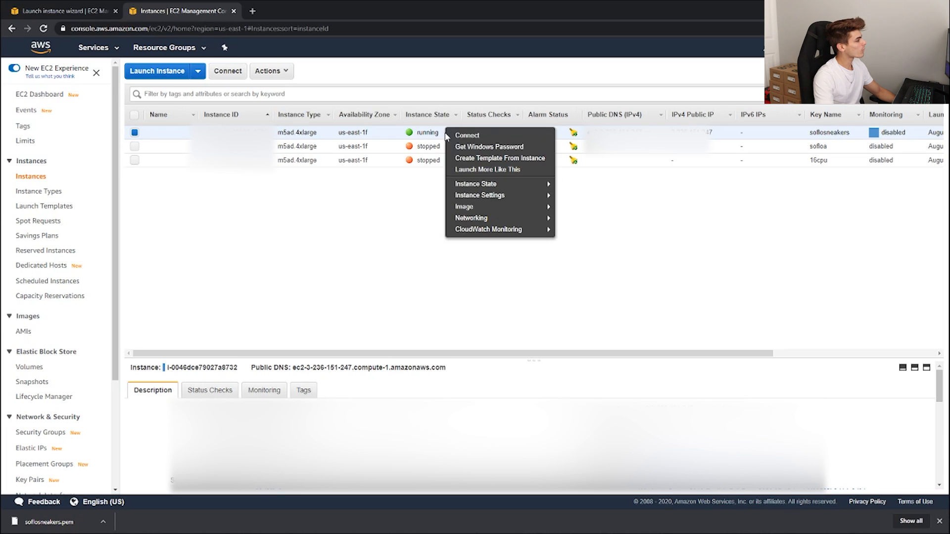
click(495, 138)
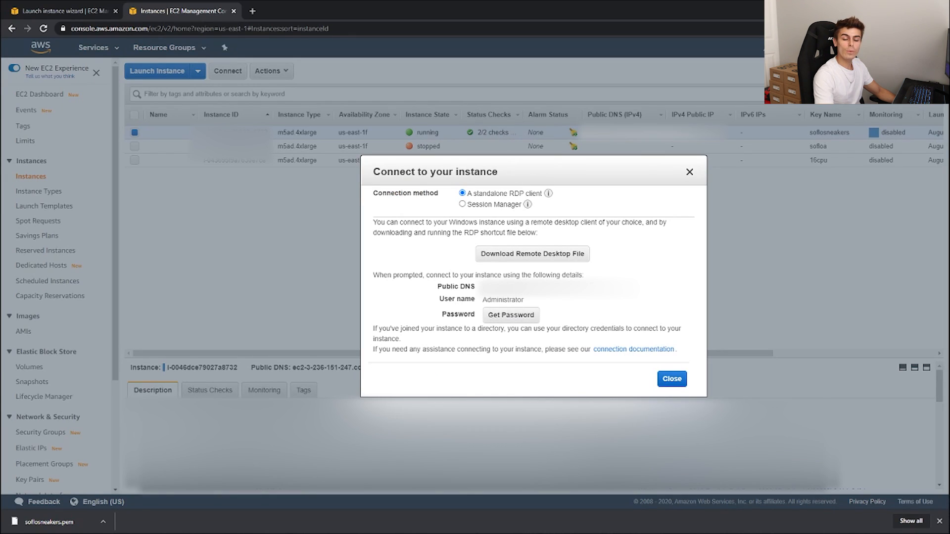
click(512, 317)
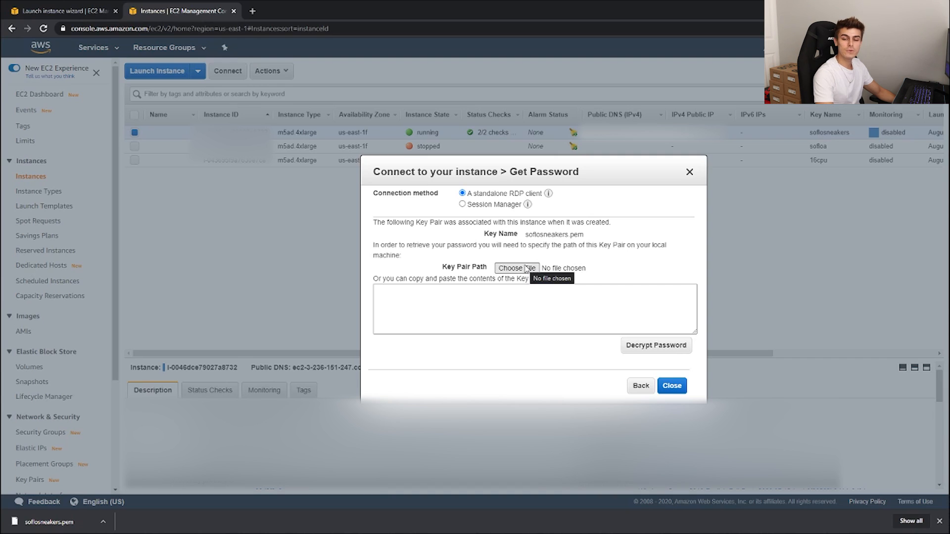
click(517, 270)
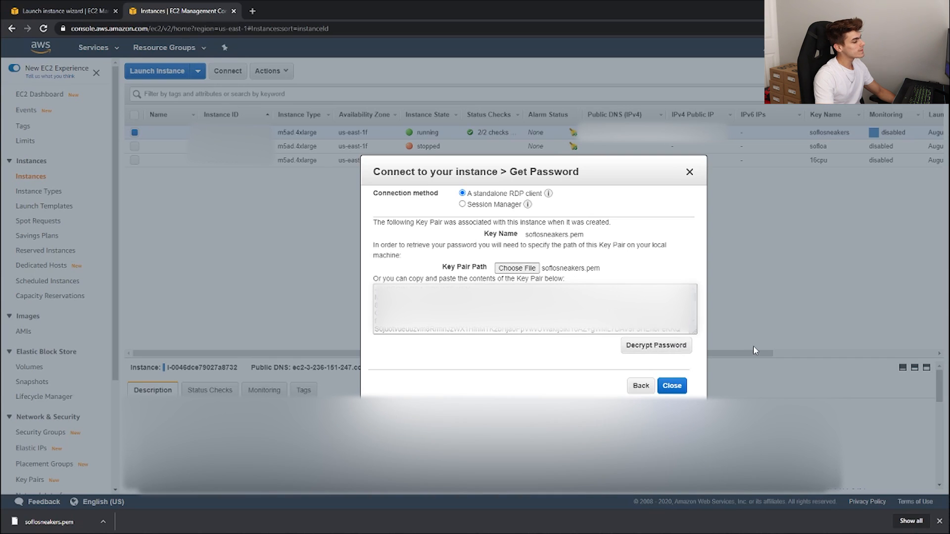
click(656, 345)
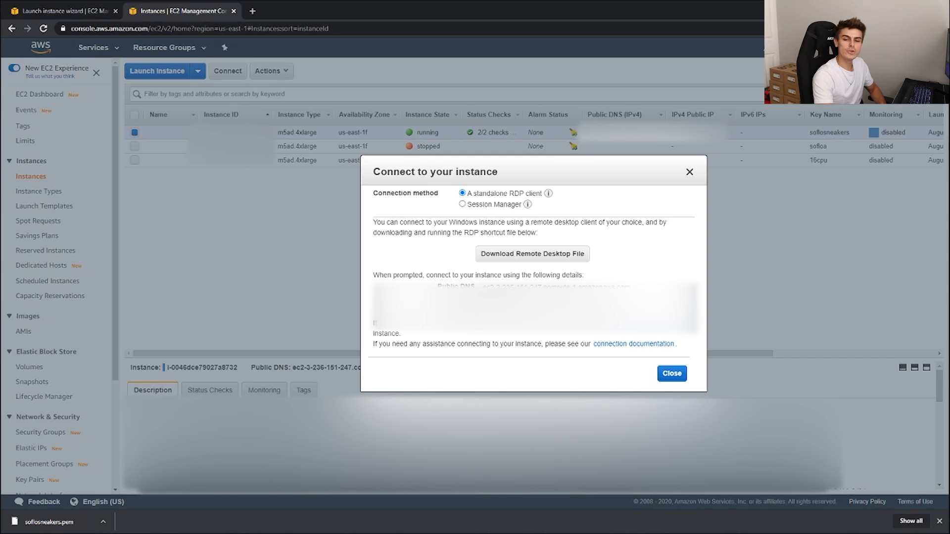
Step: Download the instance's Remote Desktop file and connect with it, accepting the unknown publisher and the unverified certificate
click(538, 256)
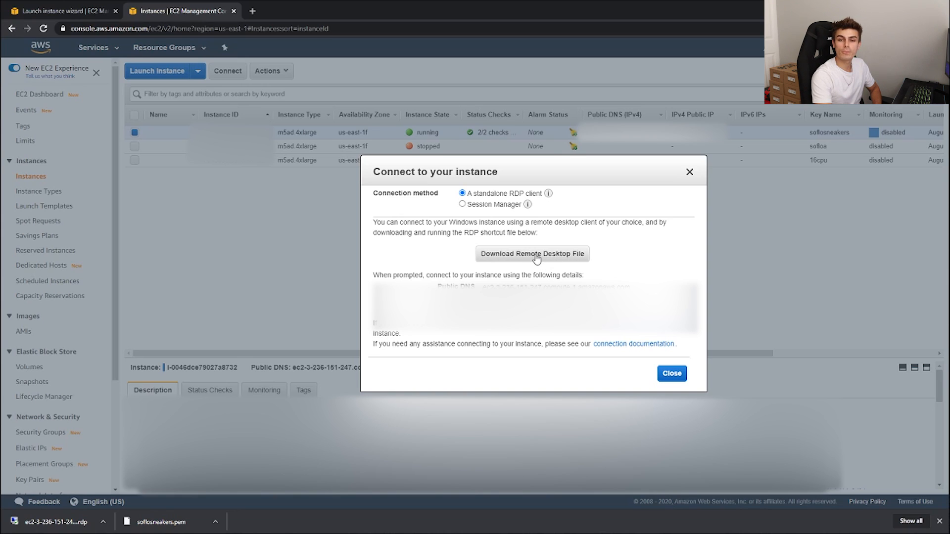
click(60, 523)
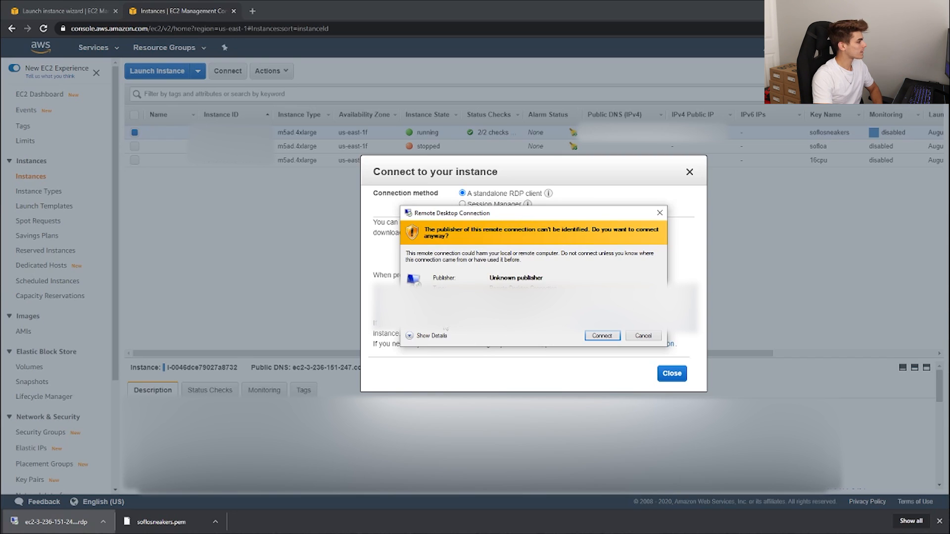
click(607, 336)
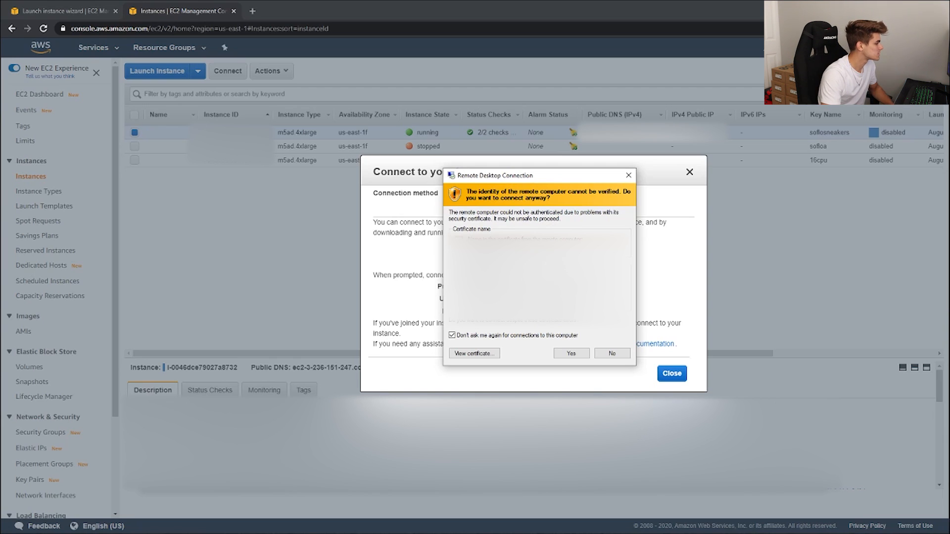
click(571, 355)
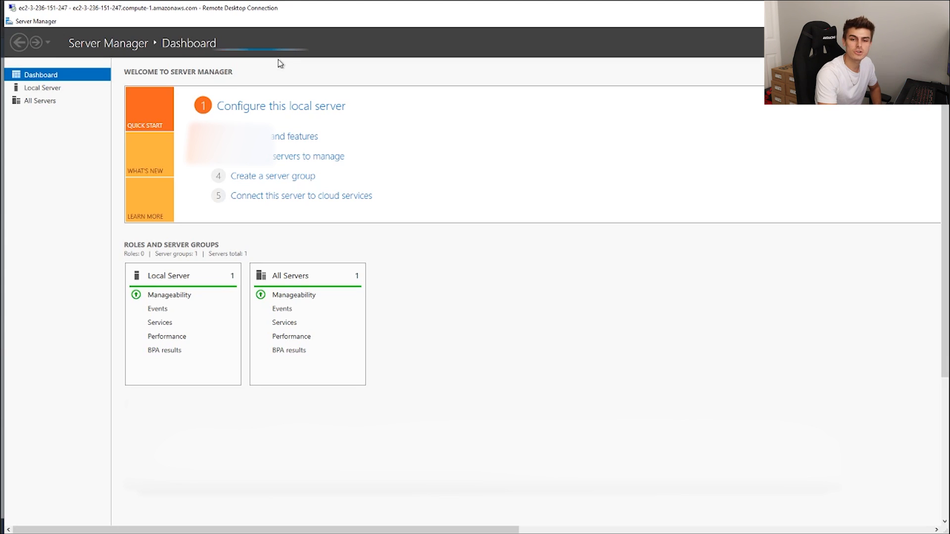
Step: Turn off IE Enhanced Security Configuration for both Administrators and Users in the Local Server properties of Server Manager
click(44, 92)
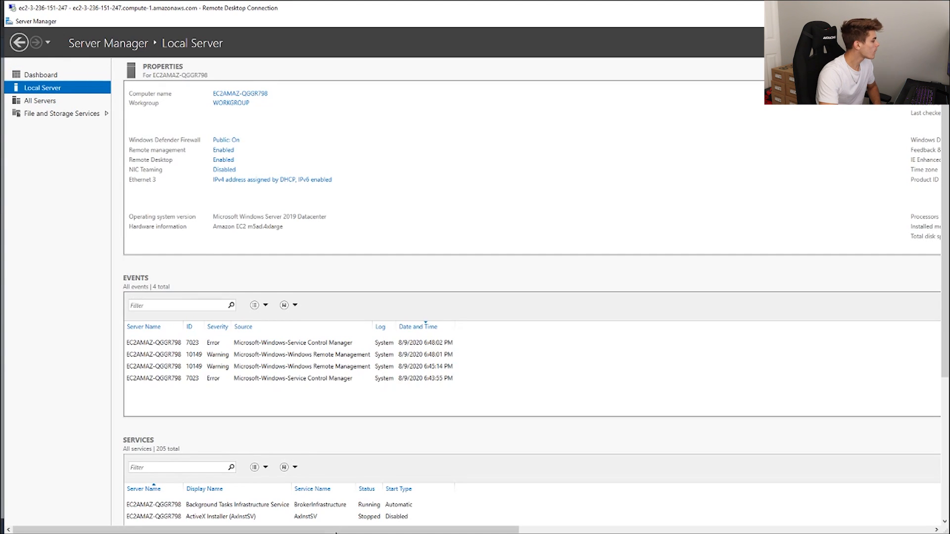
drag(350, 529, 461, 528)
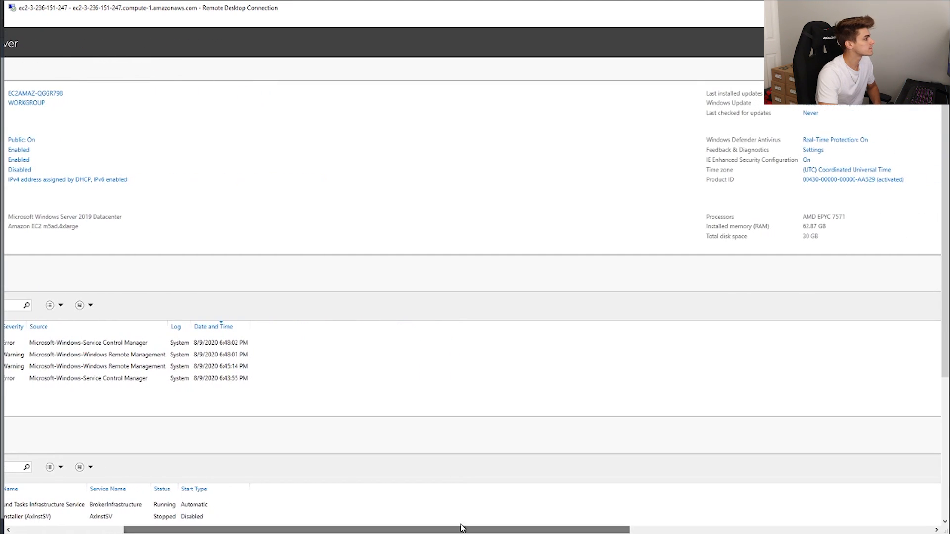
click(807, 161)
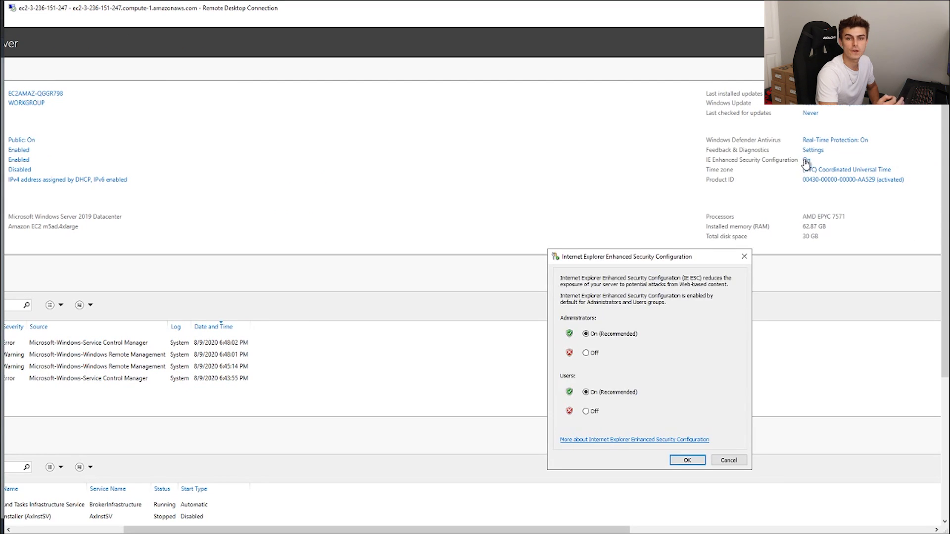
click(586, 352)
click(586, 412)
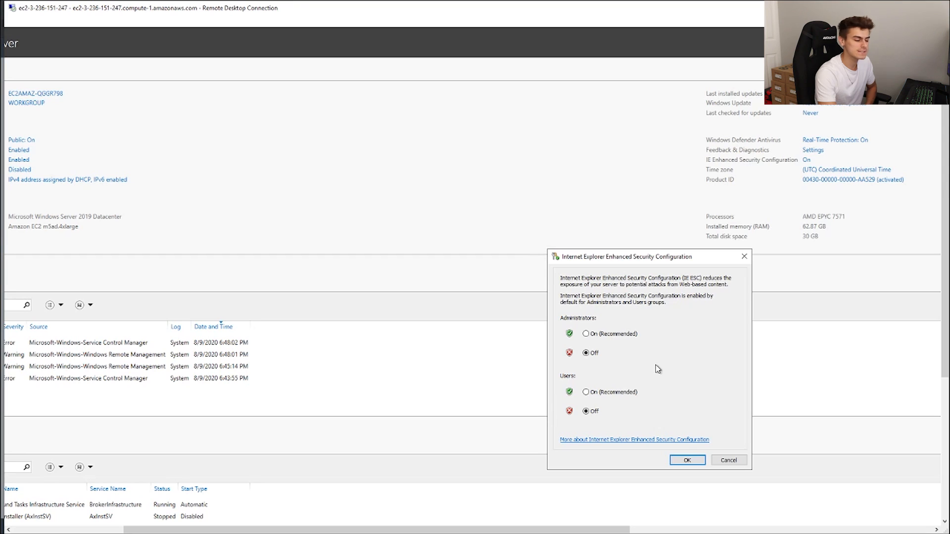
click(688, 460)
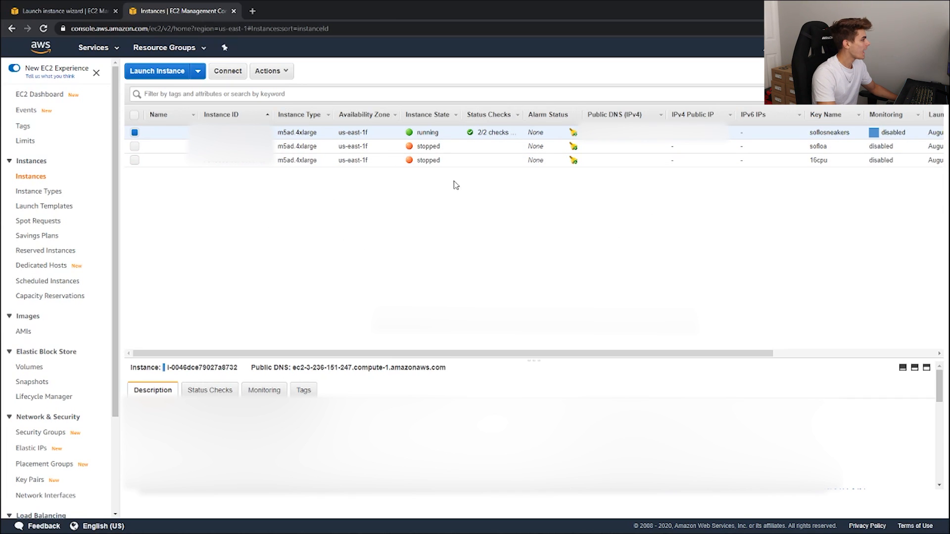
Step: Return to the EC2 console in the browser and stop the running soflosneakers instance
right_click(447, 139)
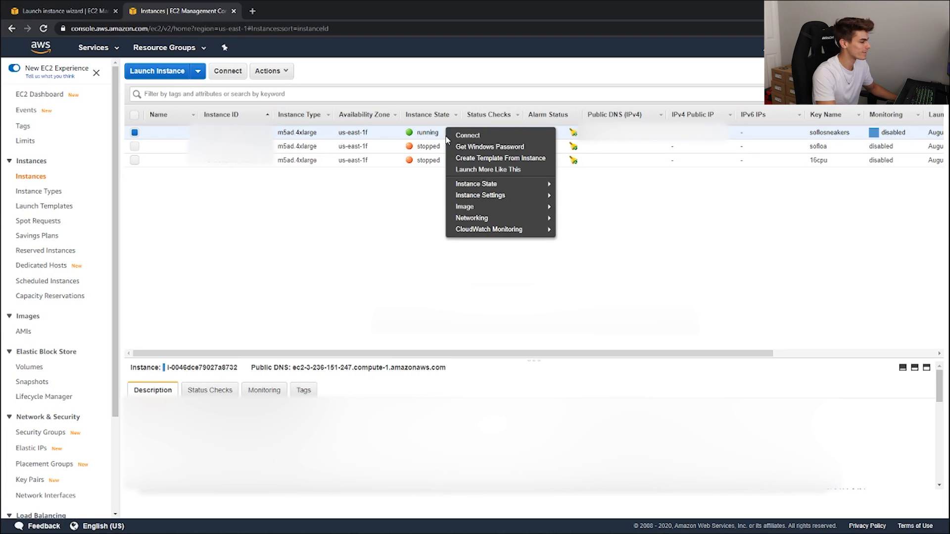
mouse_move(499, 186)
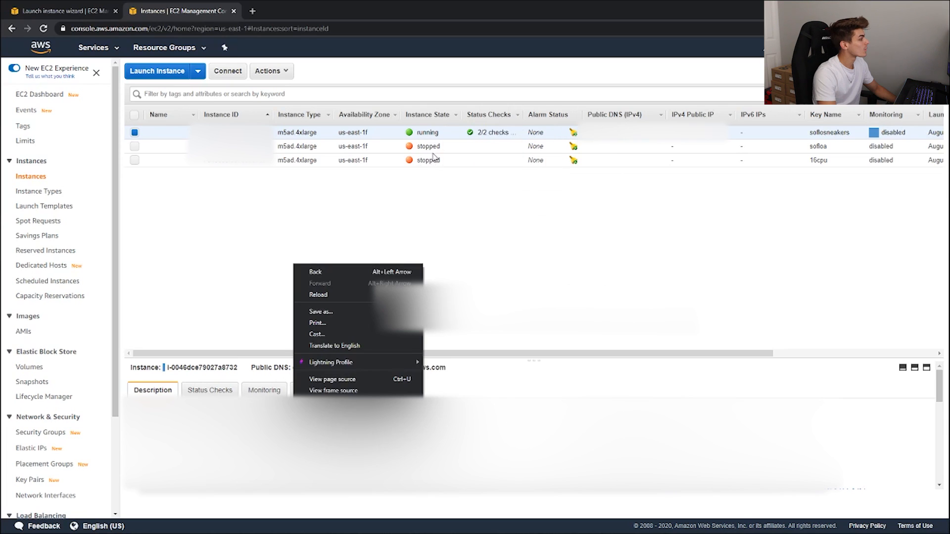
right_click(434, 131)
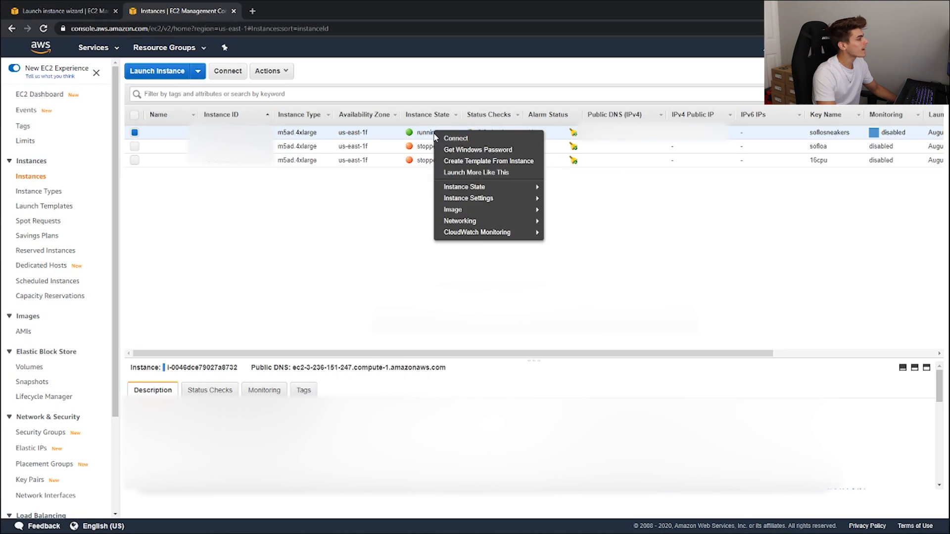
mouse_move(460, 191)
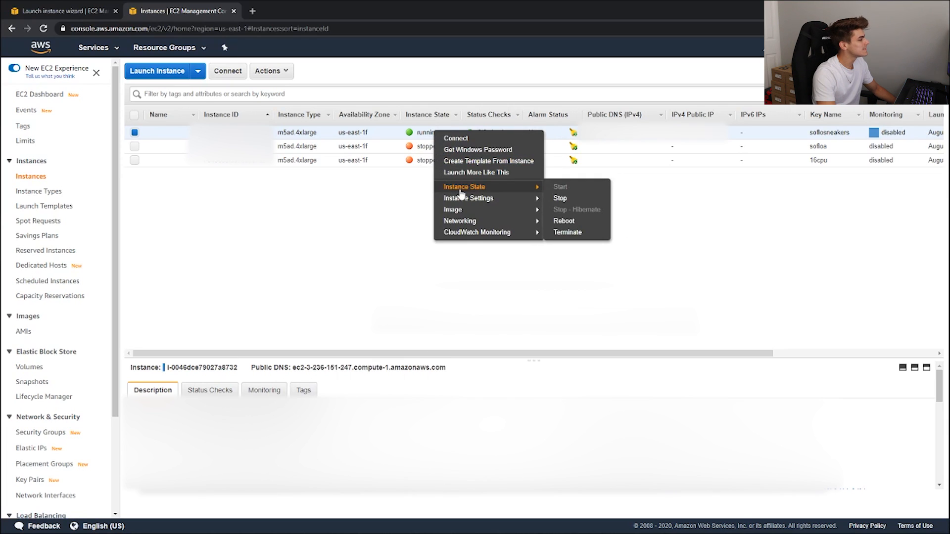
click(560, 198)
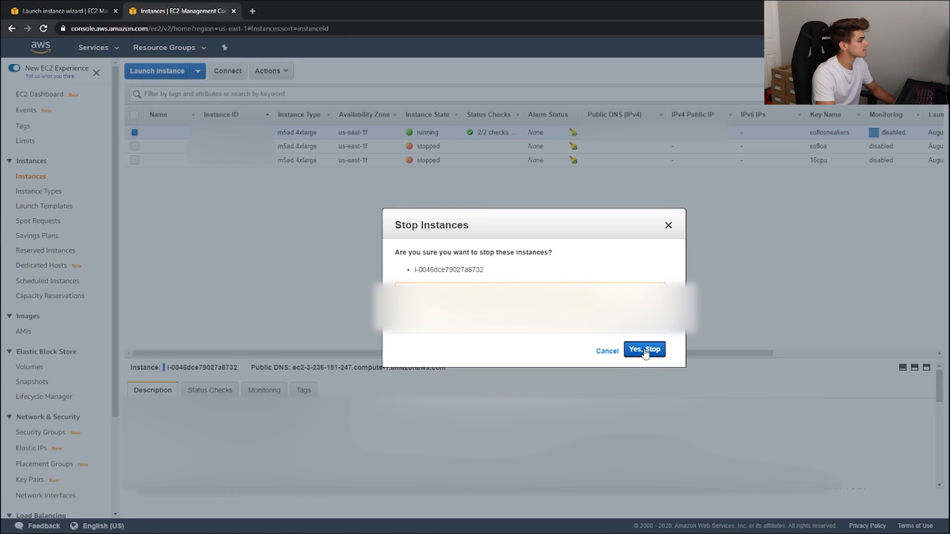
click(638, 351)
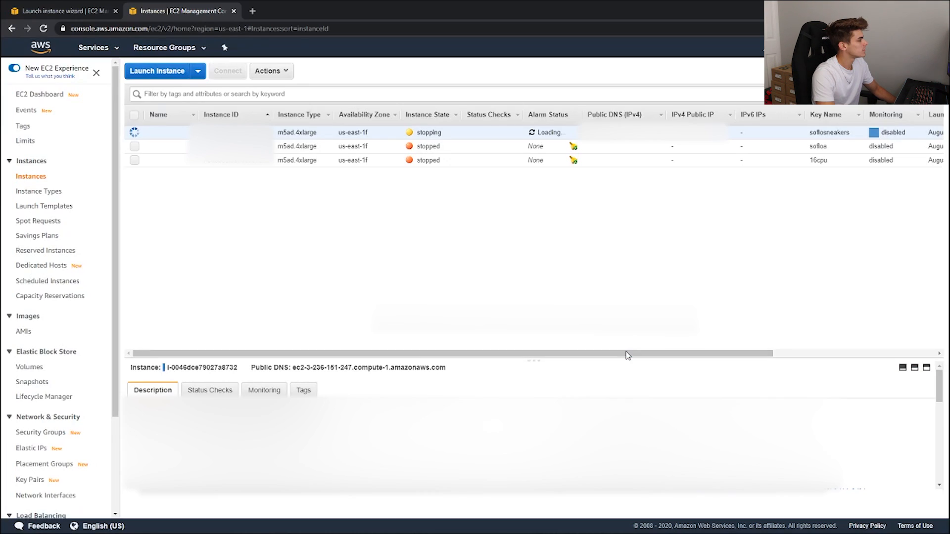